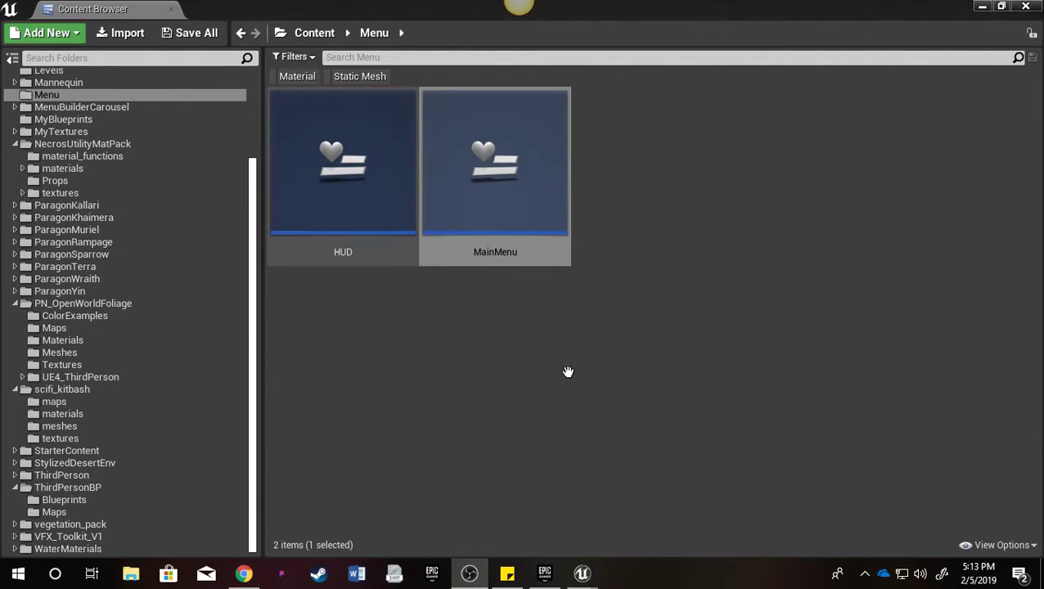
Step: Examine the HUD widget's function graph and the MainMenu widget's button layout
click(982, 7)
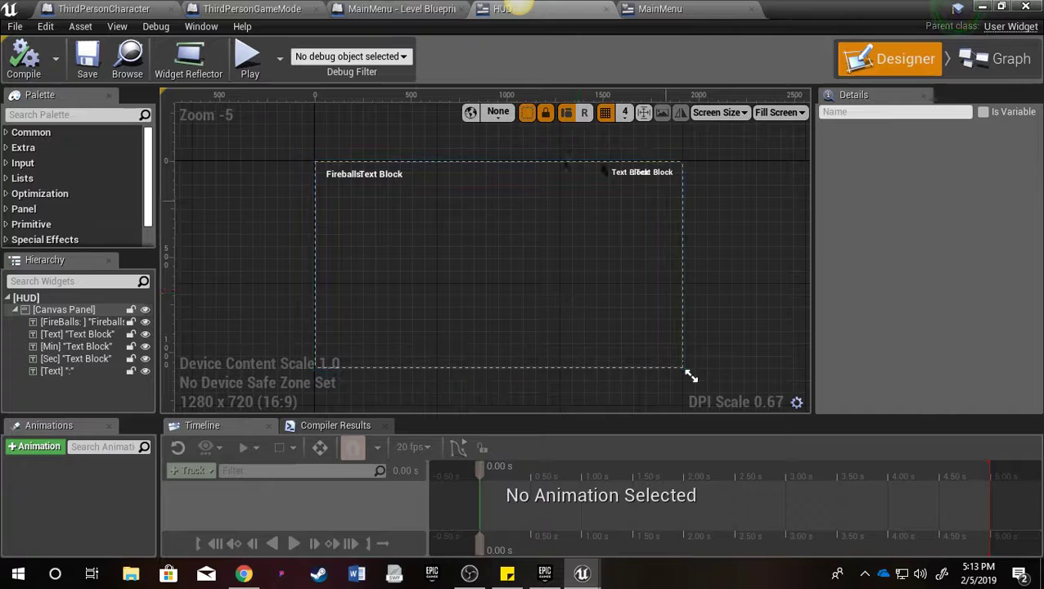
click(993, 59)
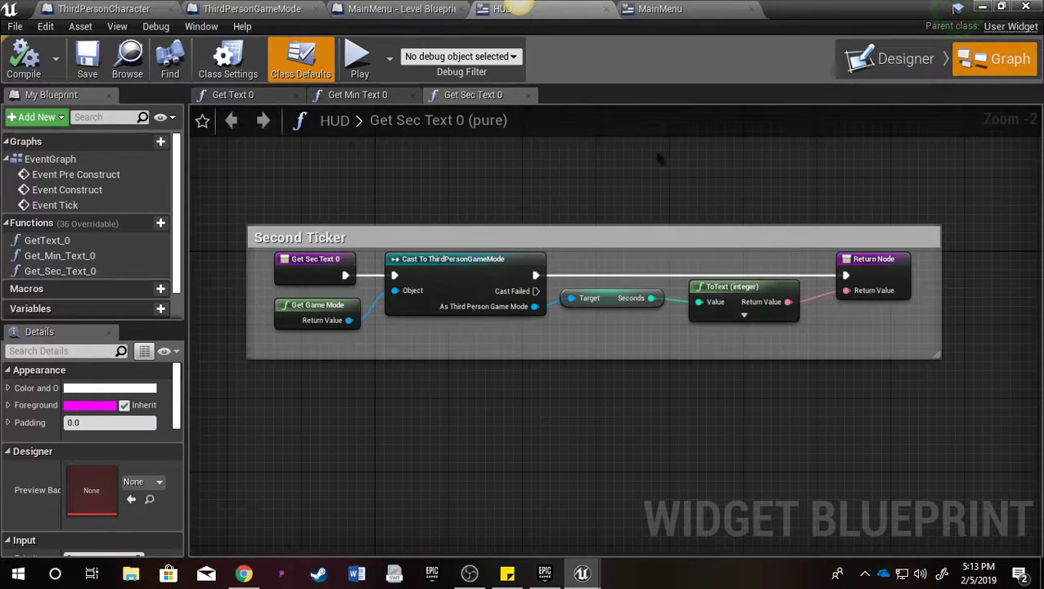
click(659, 9)
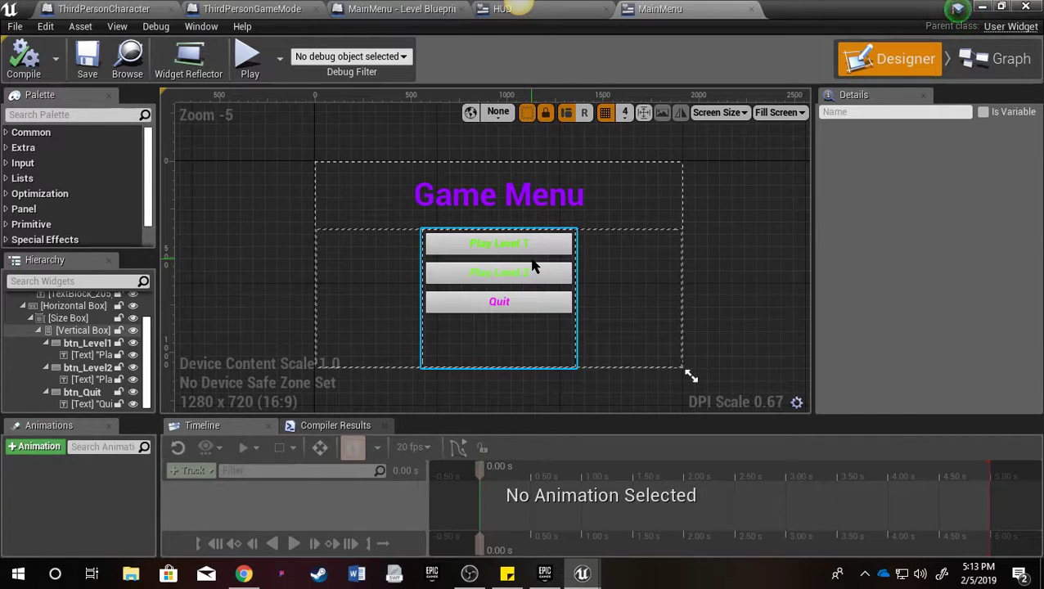
Step: Examine the Level1, Level2 and Quit button click events in the MainMenu widget's event graph
click(997, 57)
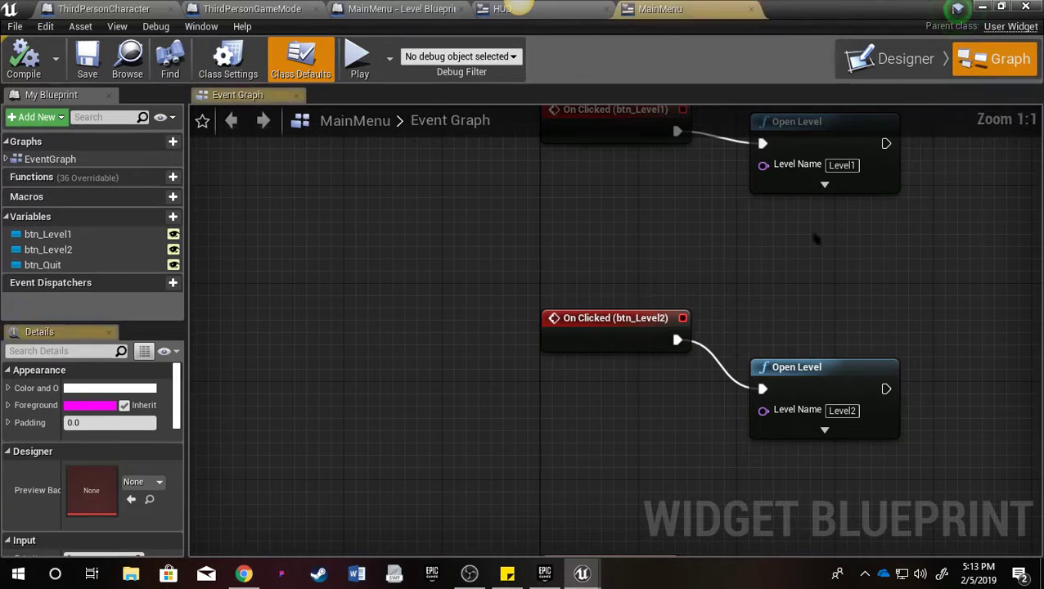
scroll(816, 237, down, 6)
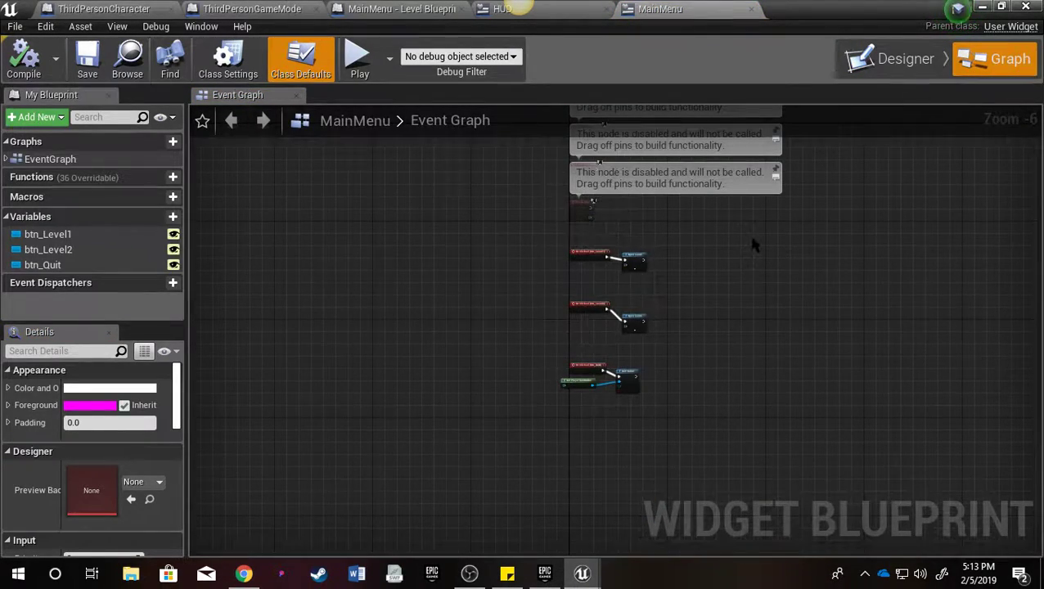
right_drag(754, 244, 664, 363)
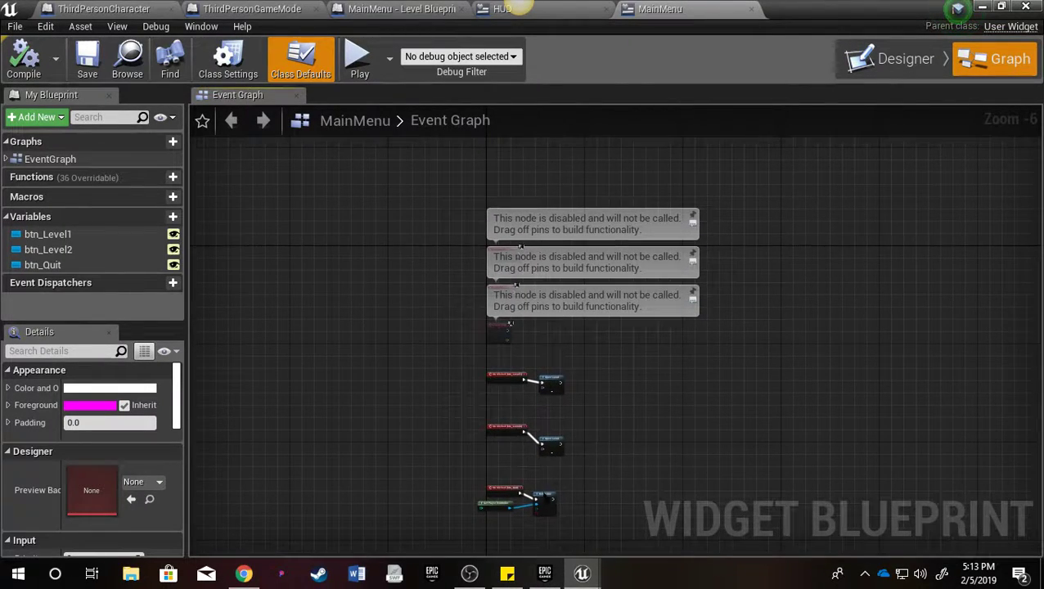
scroll(532, 508, up, 4)
right_drag(754, 507, 751, 585)
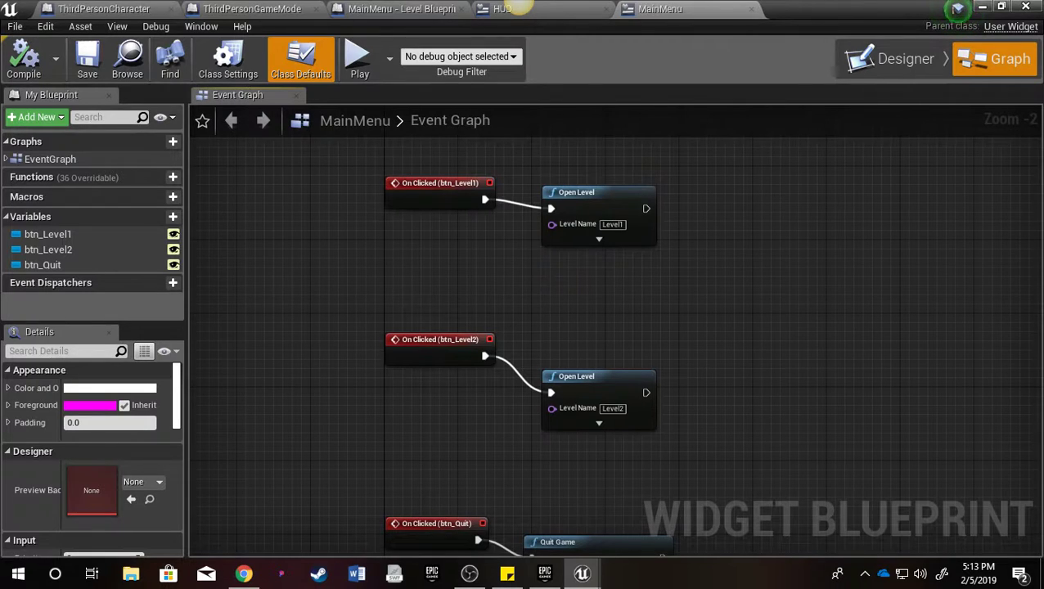
Step: Bring the Level1, Level2 and Quit click event node groups closer together in the MainMenu event graph
right_drag(761, 475, 702, 452)
drag(269, 370, 643, 521)
drag(524, 412, 524, 328)
drag(749, 229, 755, 333)
right_drag(731, 254, 747, 417)
drag(348, 191, 677, 305)
drag(572, 227, 570, 310)
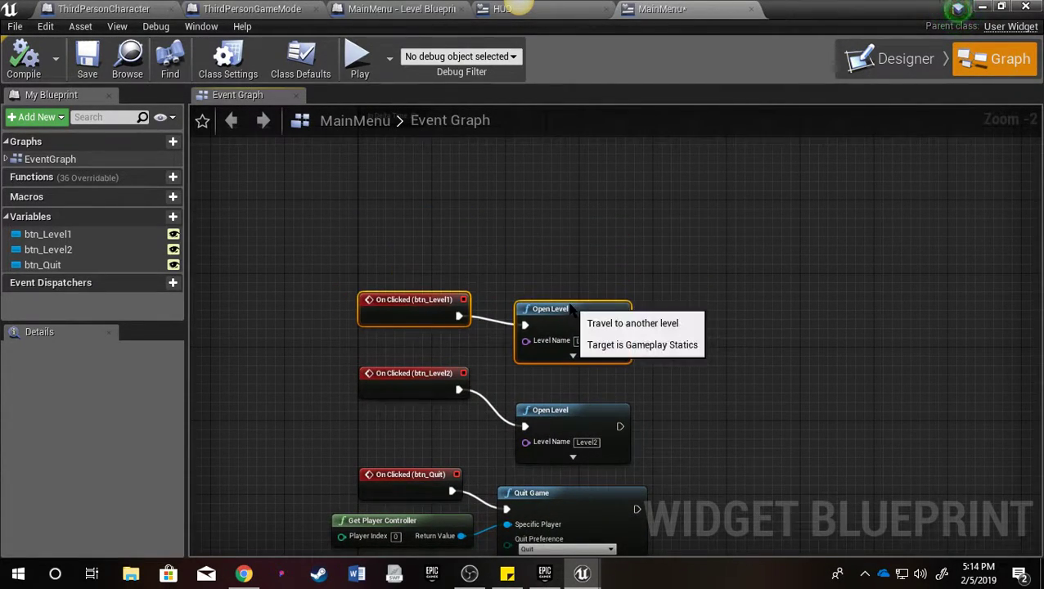
click(731, 386)
Step: Enclose all the button click event nodes in a comment box titled "Menu Options"
right_drag(730, 344, 587, 225)
drag(389, 161, 781, 484)
right_click(662, 460)
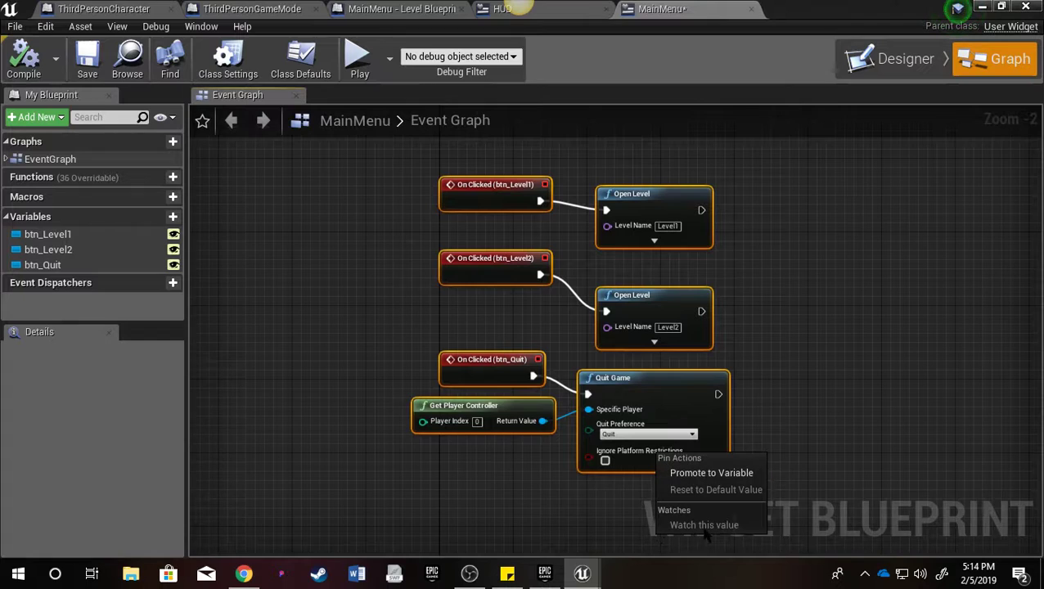
right_click(675, 399)
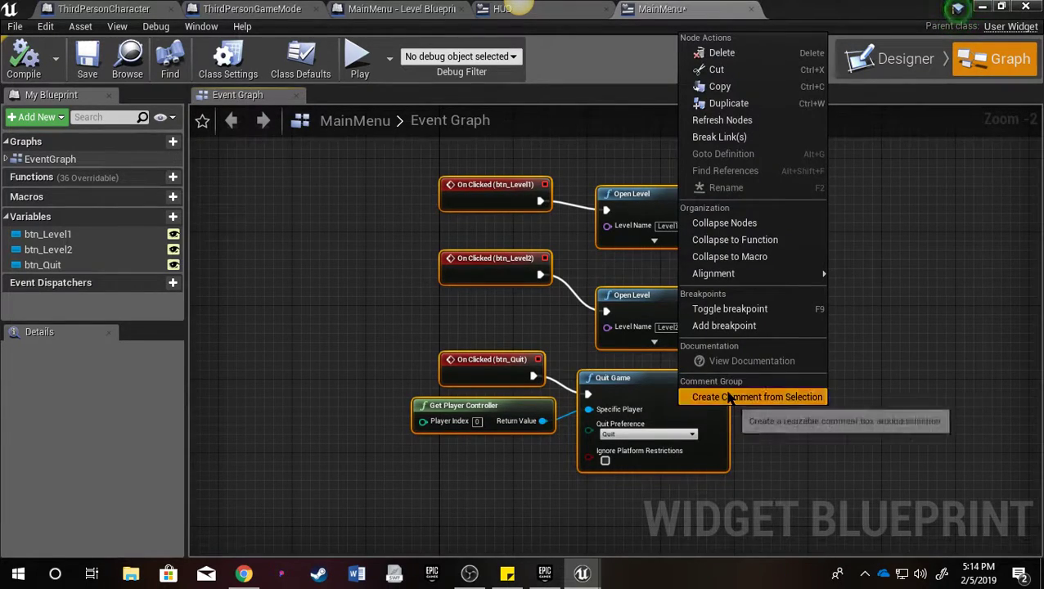
click(728, 398)
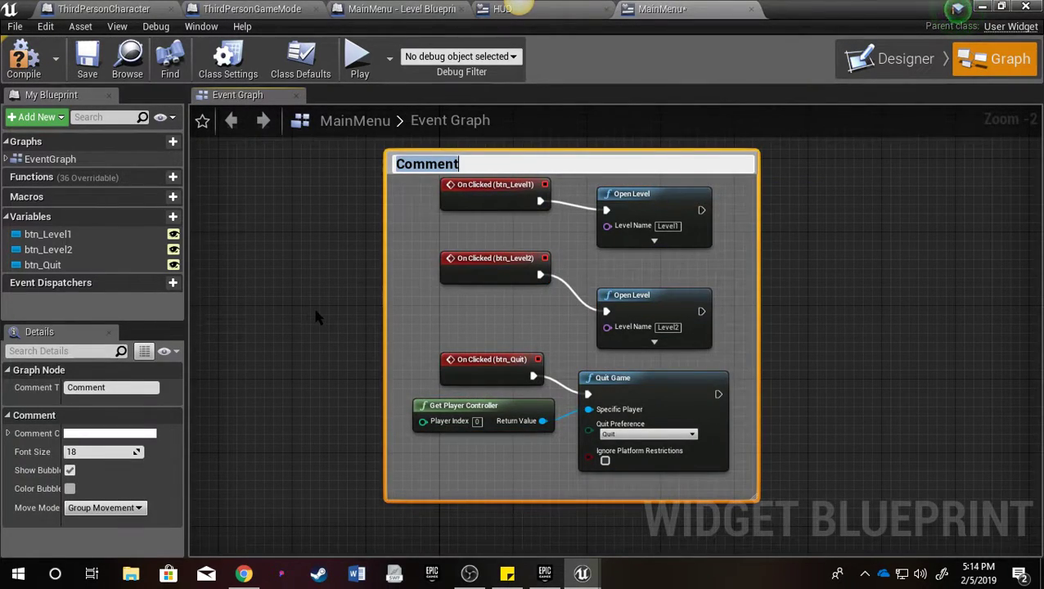
text(Menu O)
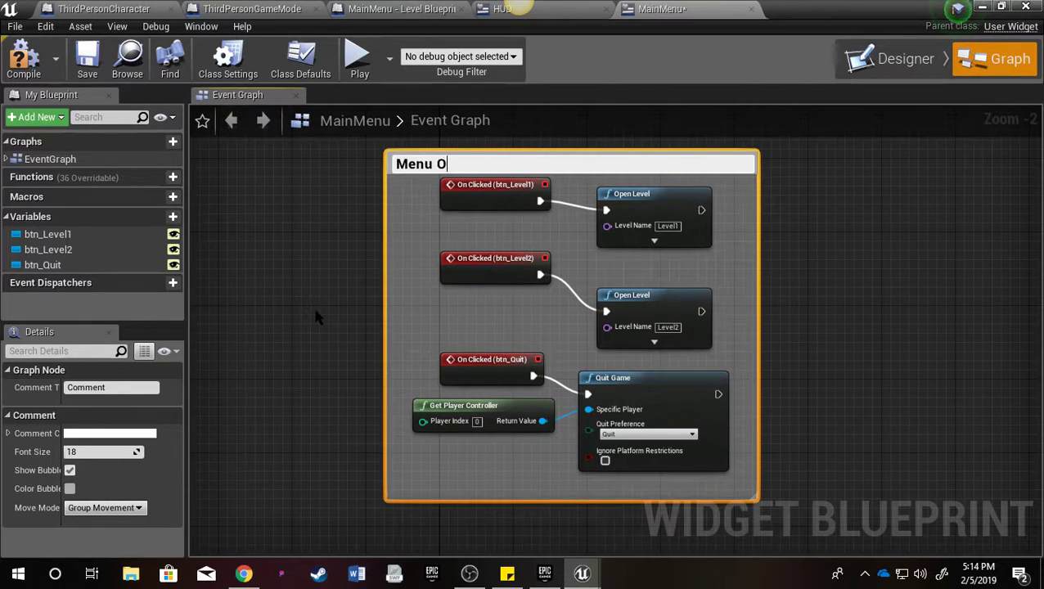
text(ptions)
key(Return)
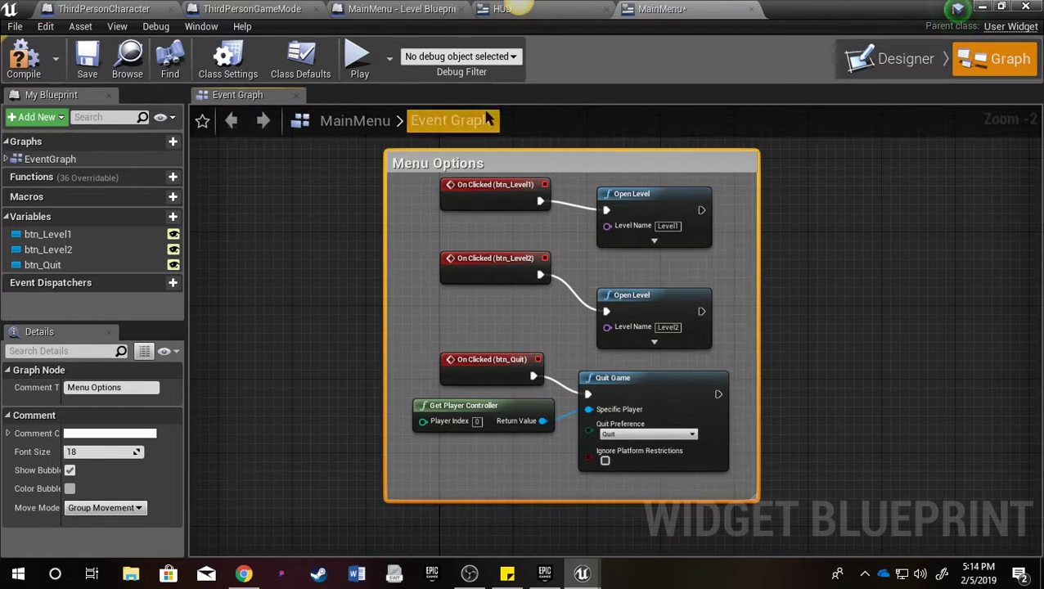
Step: Look over the MainMenu layout and examine the start of the countdown timer logic in ThirdPersonGameMode's event graph
click(883, 59)
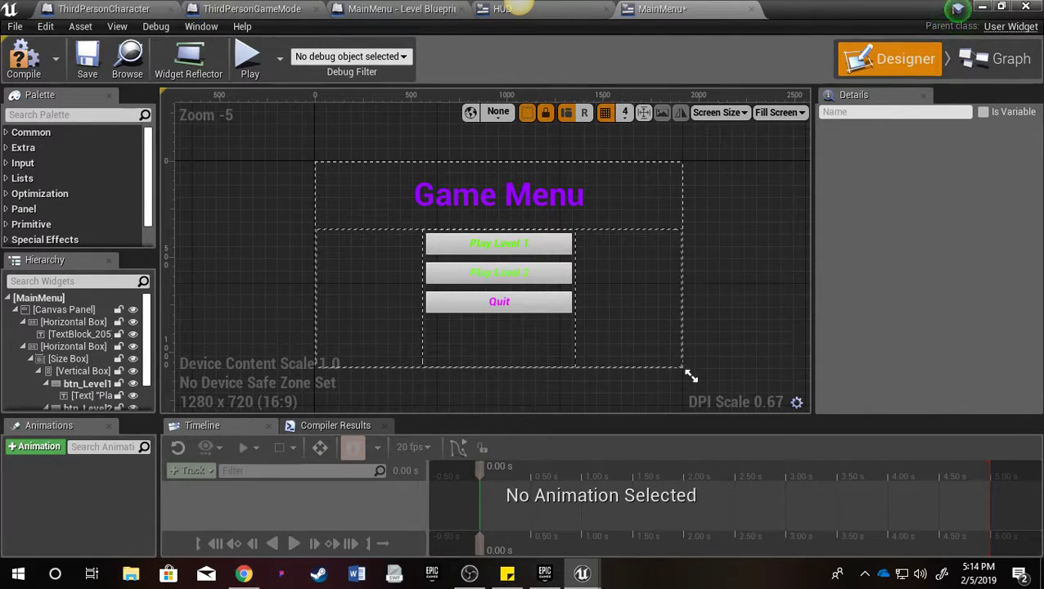
key(alt+Tab)
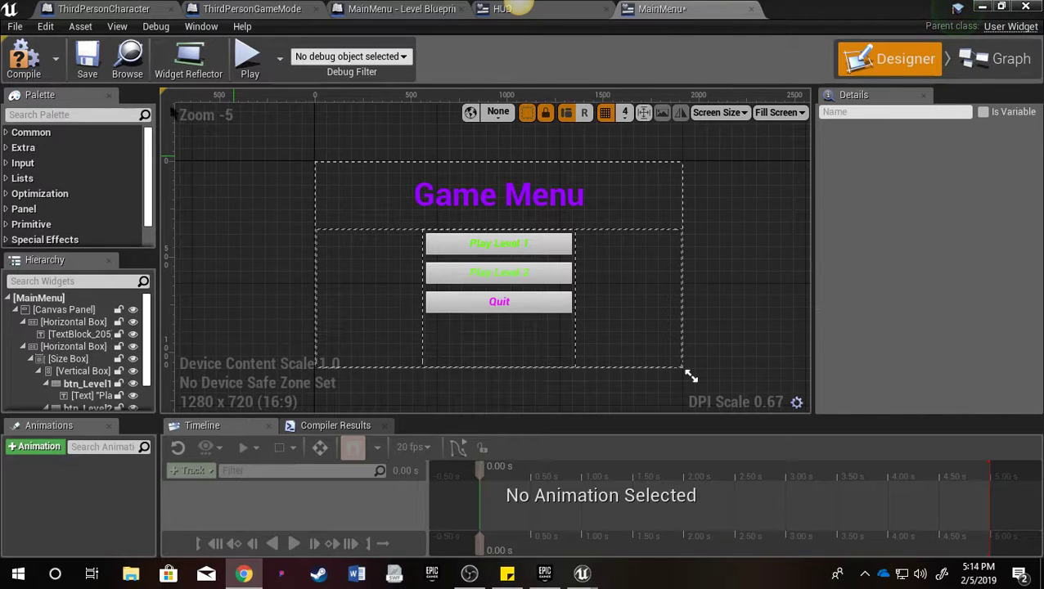
click(249, 9)
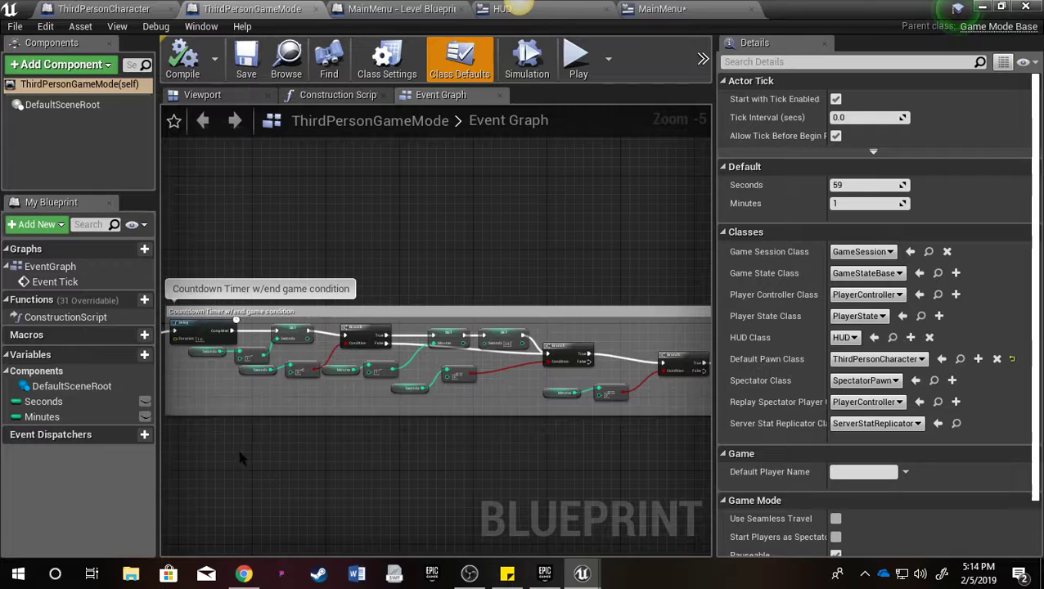
right_drag(332, 470, 478, 475)
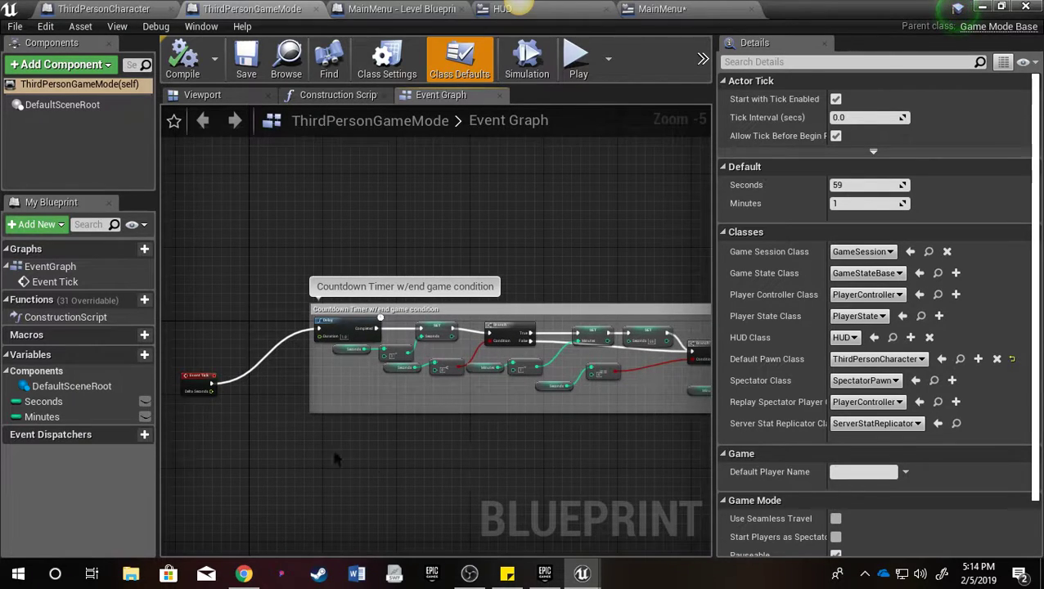
scroll(338, 417, up, 3)
scroll(412, 398, up, 1)
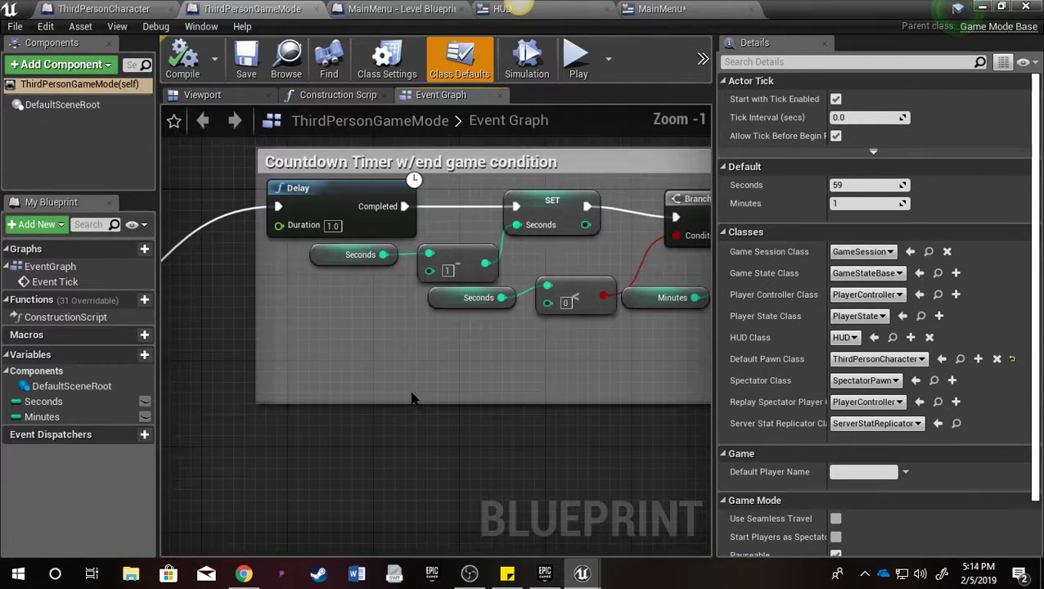
right_drag(384, 378, 325, 461)
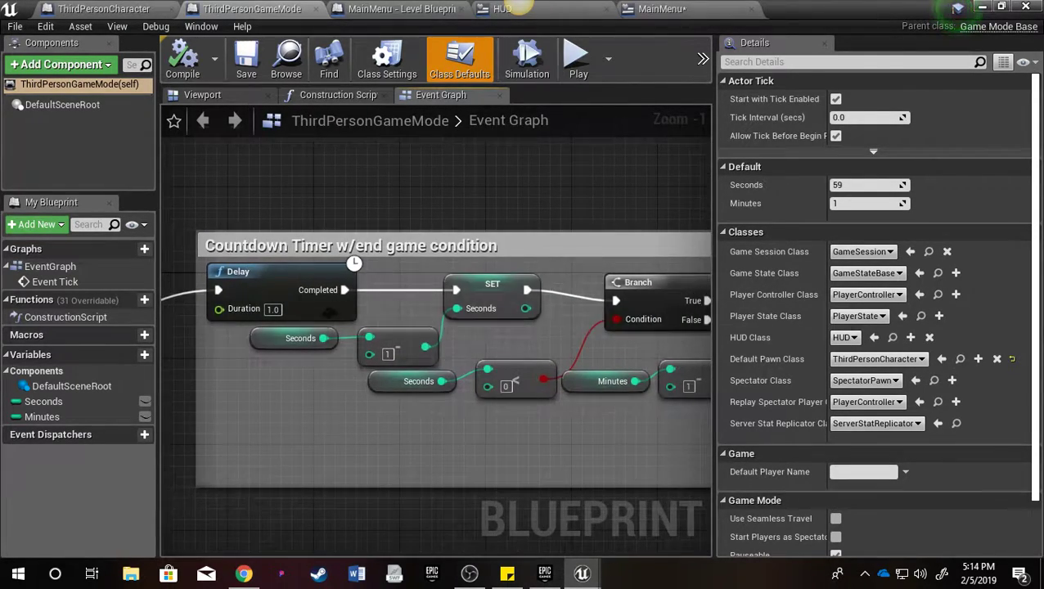
Step: Widen the countdown timer comment box to enclose the Quit Game node, and expand the Print String node's advanced options
right_drag(571, 469, 304, 477)
right_drag(591, 500, 120, 510)
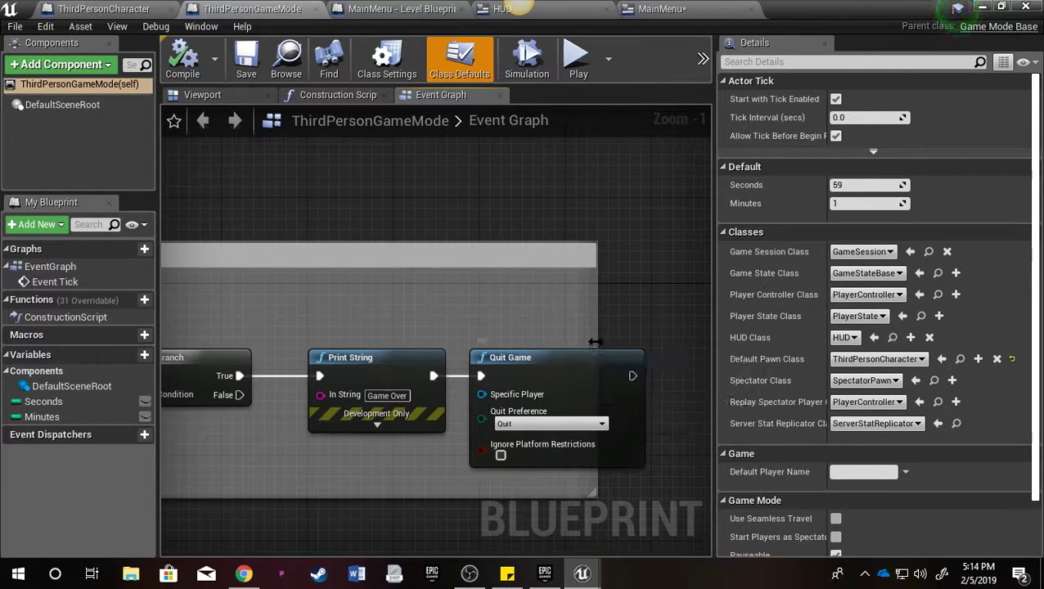
drag(598, 339, 662, 338)
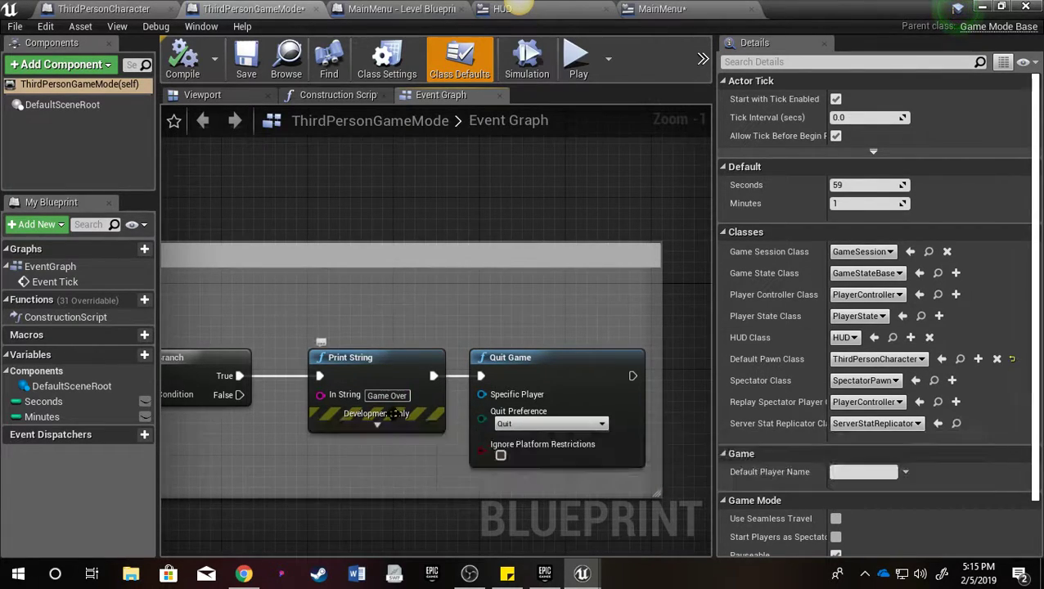
click(377, 425)
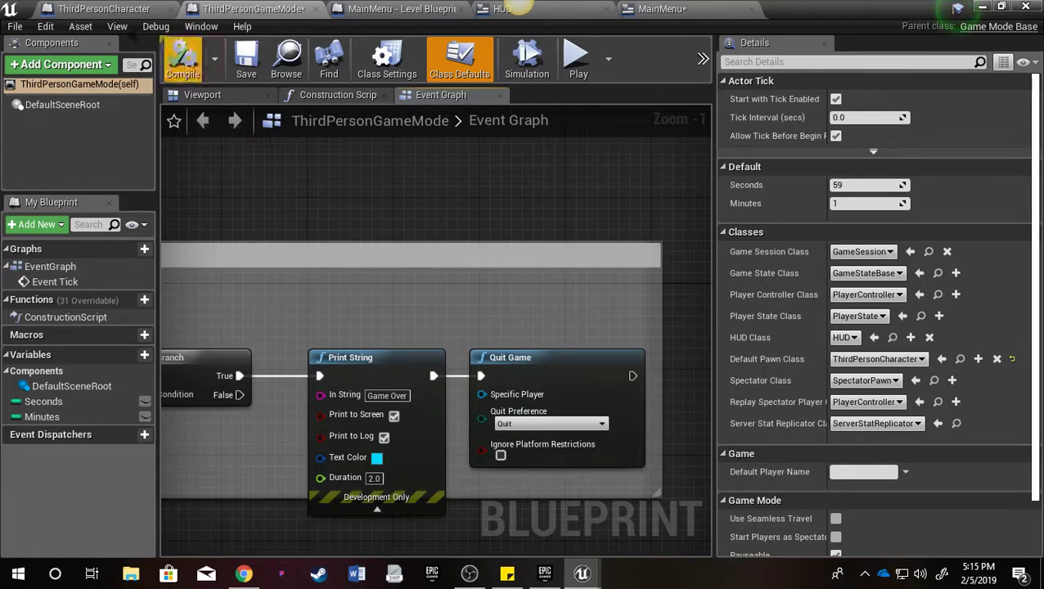
Step: Examine the Projectile counter nodes in ThirdPersonCharacter's event graph
click(105, 9)
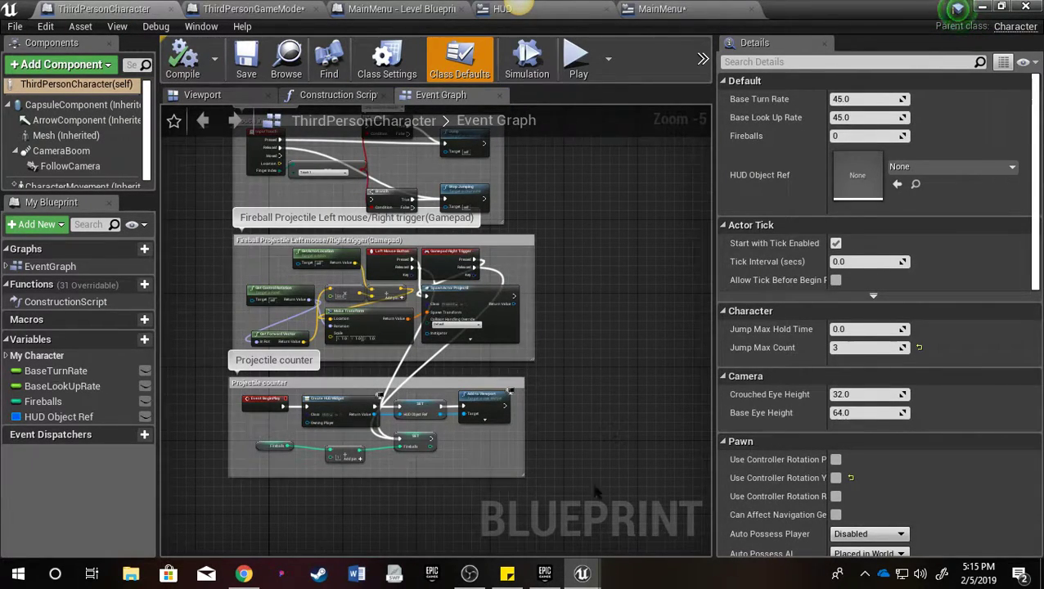
scroll(544, 495, up, 1)
right_drag(276, 511, 428, 503)
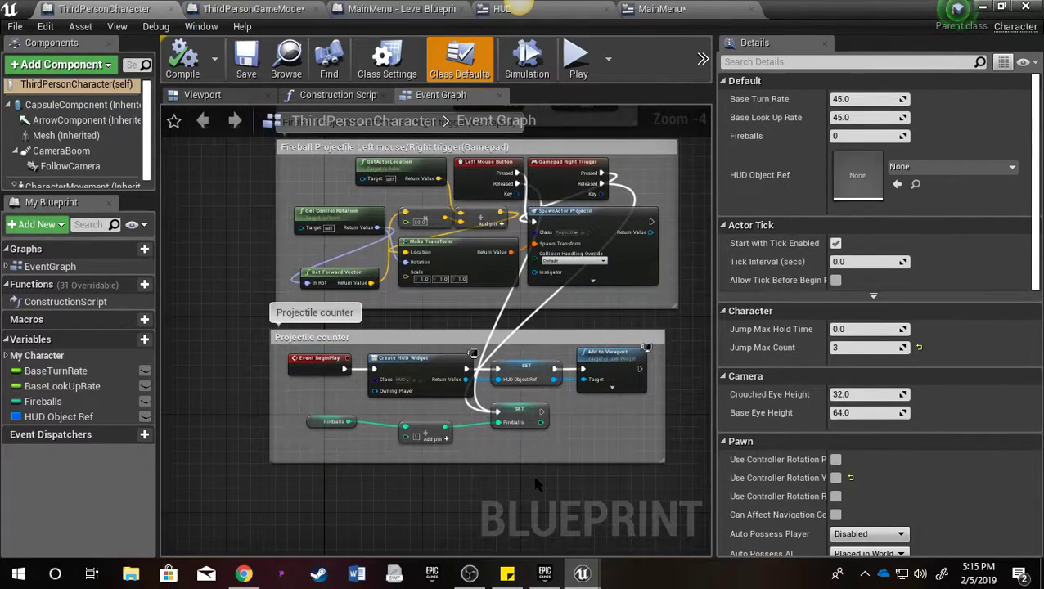
scroll(532, 472, up, 2)
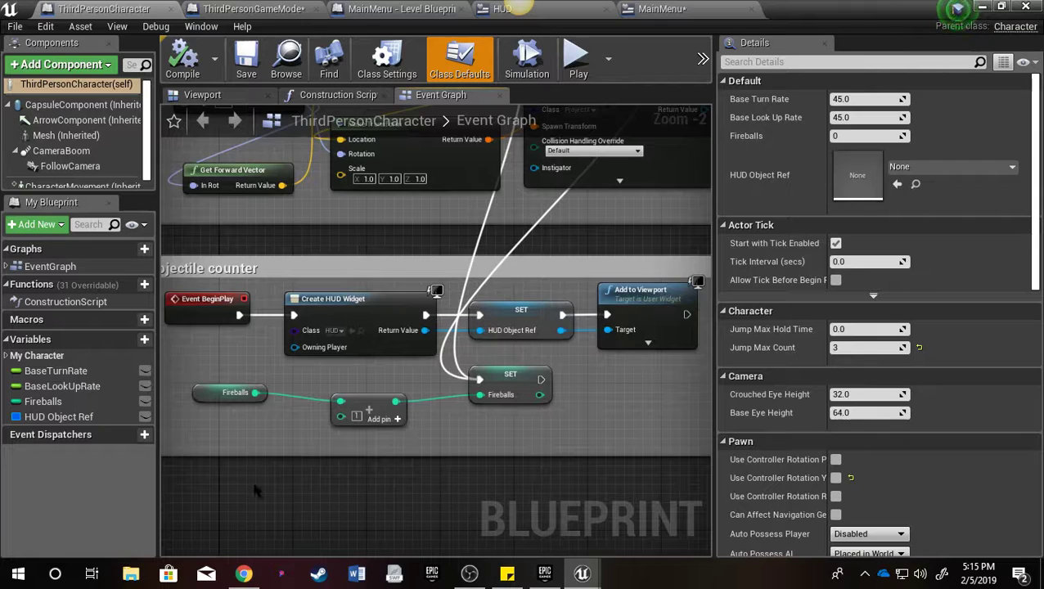
right_drag(269, 494, 243, 572)
right_drag(368, 459, 407, 488)
right_drag(278, 573, 345, 456)
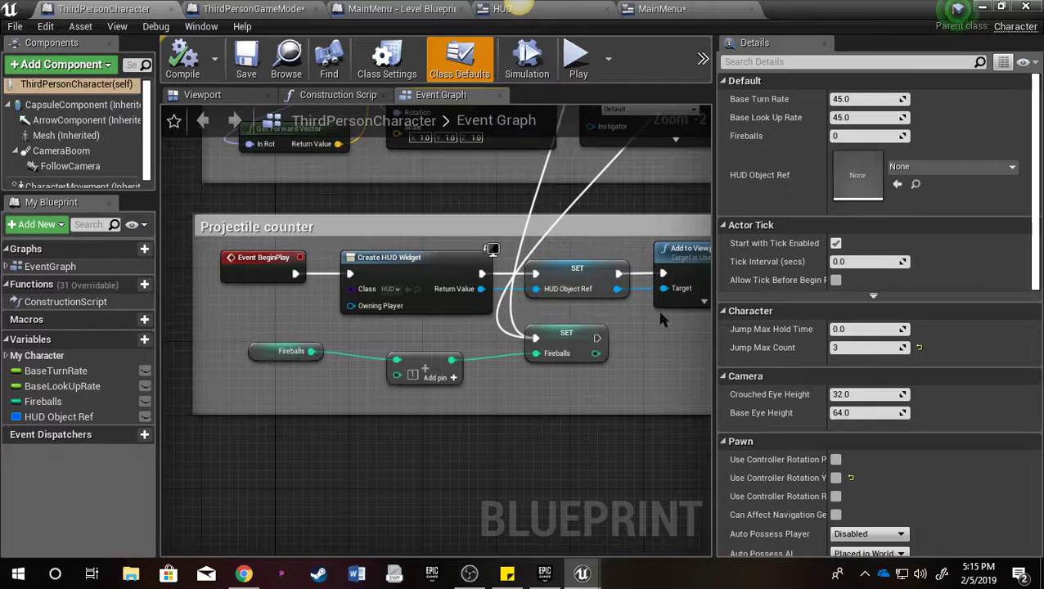
Step: Examine the Fireball Projectile input and spawn nodes and trace their connections to the Projectile counter
right_drag(270, 470, 150, 581)
right_drag(432, 208, 417, 294)
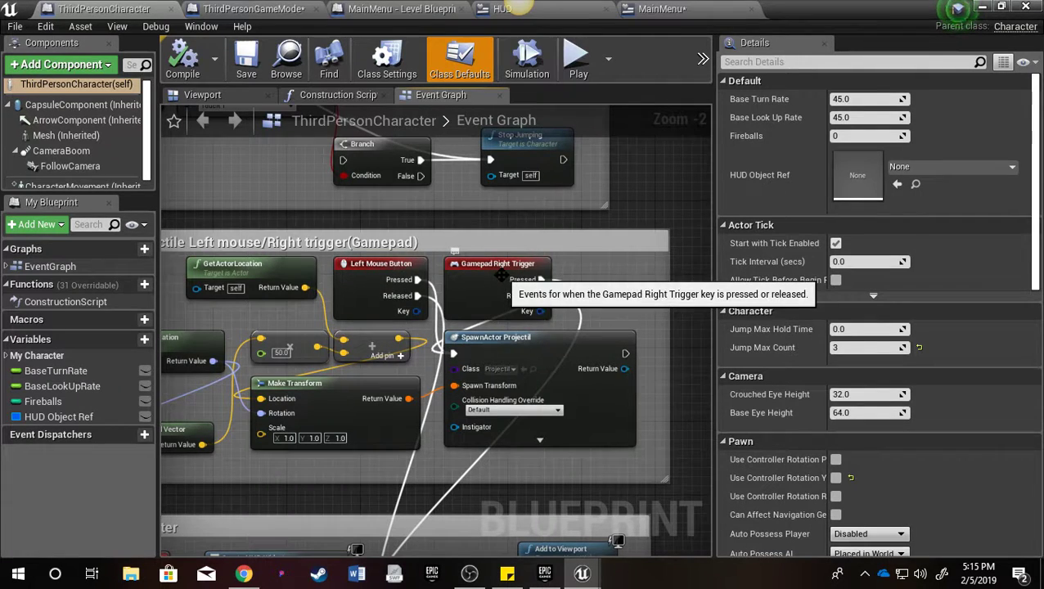
right_drag(501, 276, 595, 541)
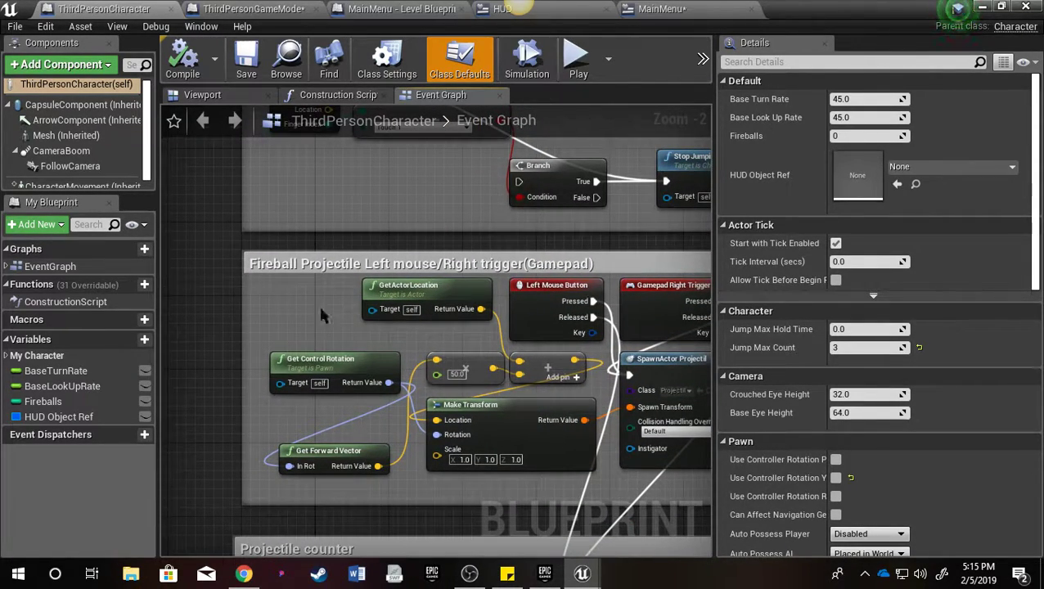
right_drag(638, 524, 479, 223)
right_drag(607, 483, 656, 481)
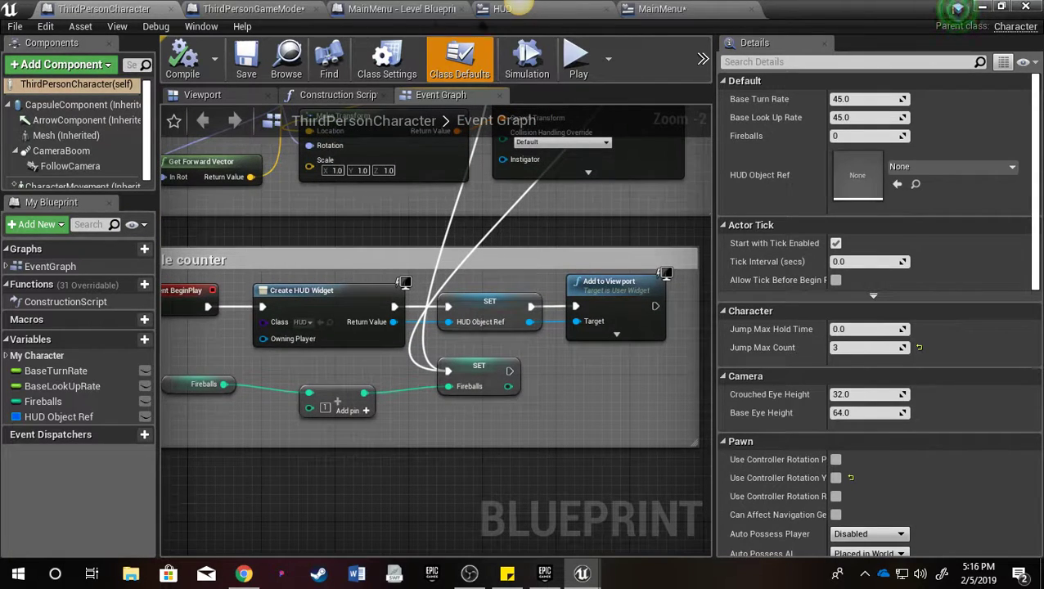
Step: Bring up the MainMenu widget layout, return to the MainMenu level editor, and start a play-test in the viewport
click(664, 9)
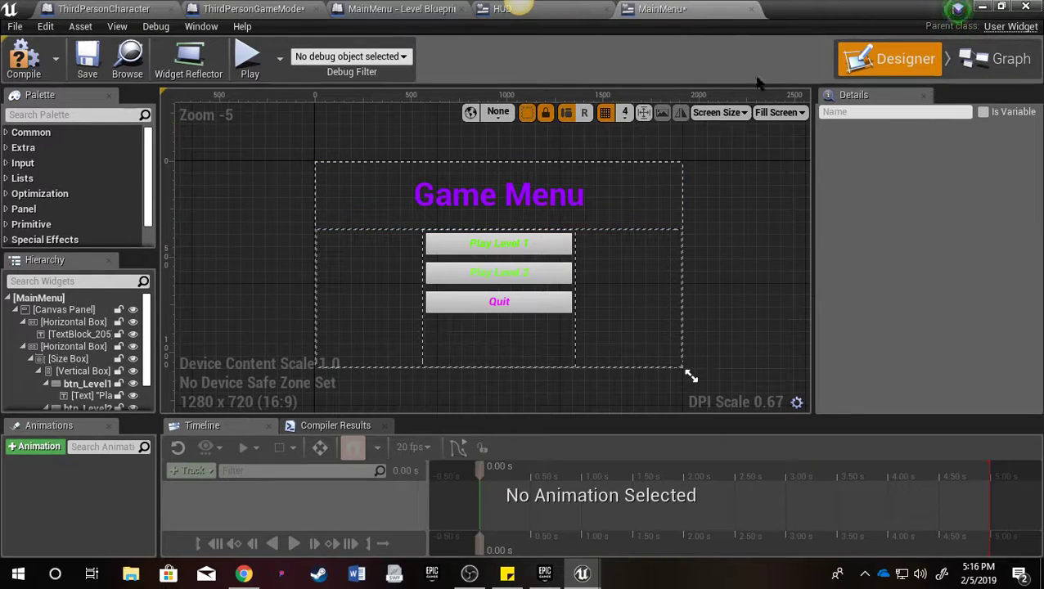
double_click(820, 15)
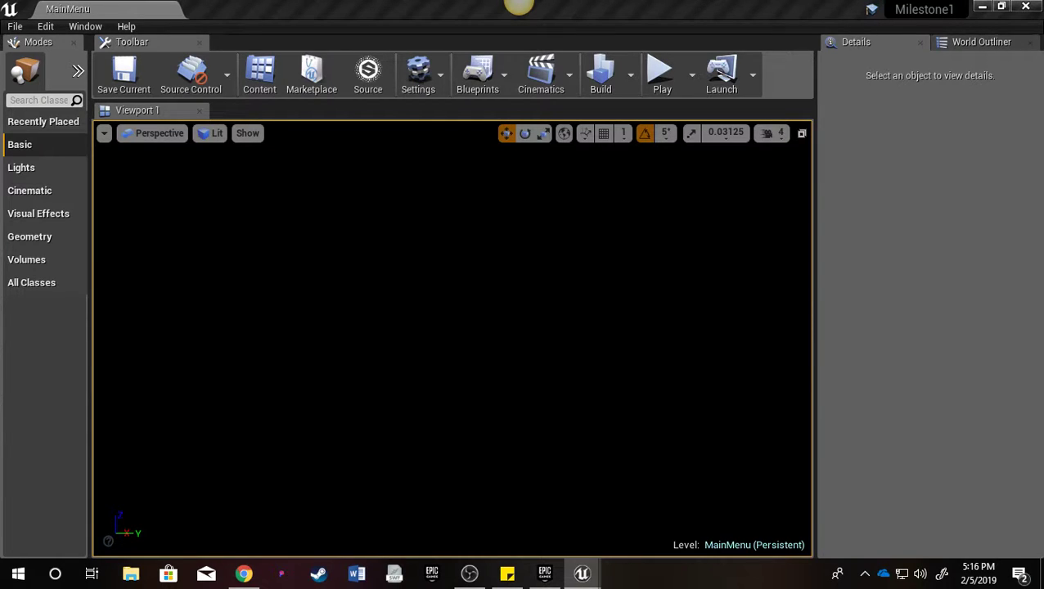
key(alt+p)
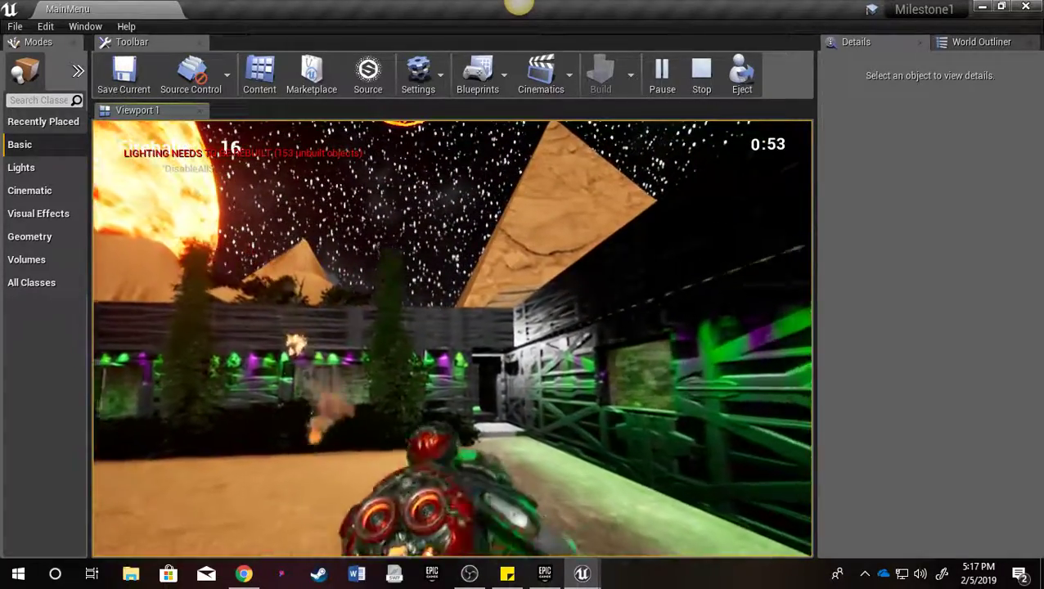
Step: Walk the character from the outdoor area through the dark hangar, past the storage crates to the ladder, while the countdown timer runs down
key(w)
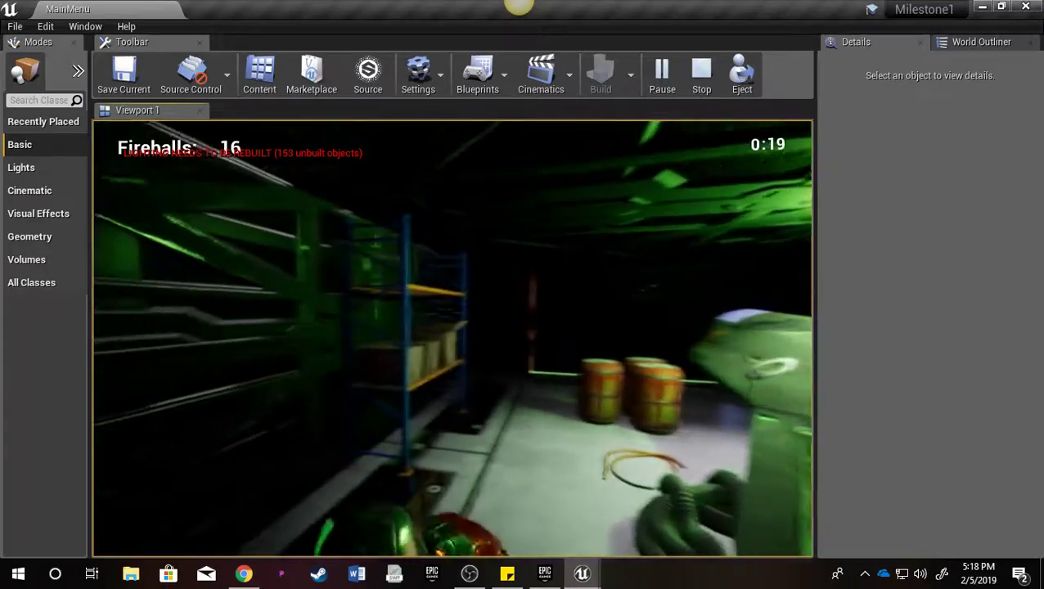
key(w)
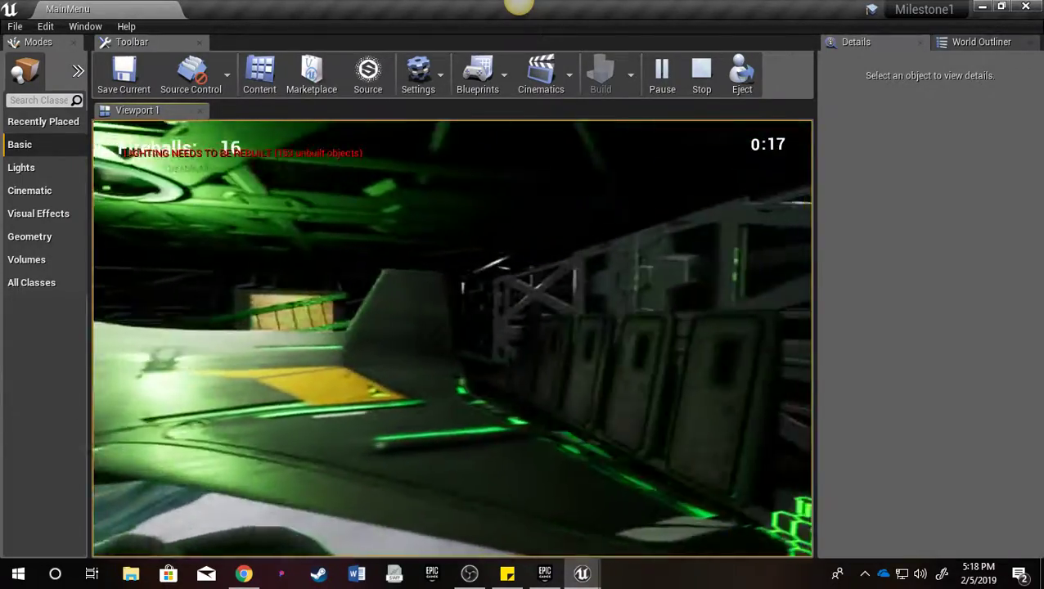
key(w)
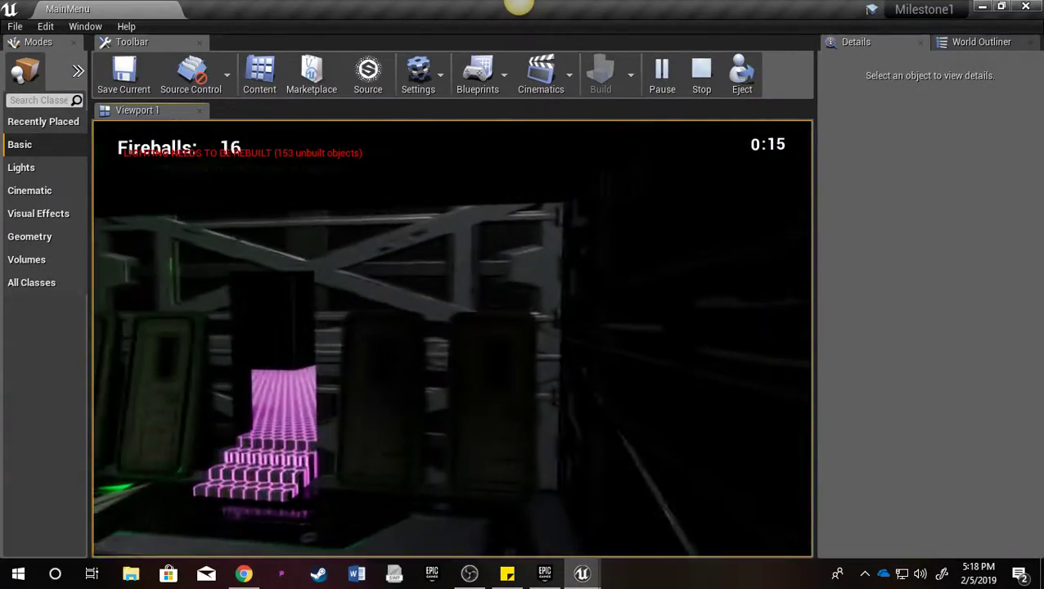
key(w)
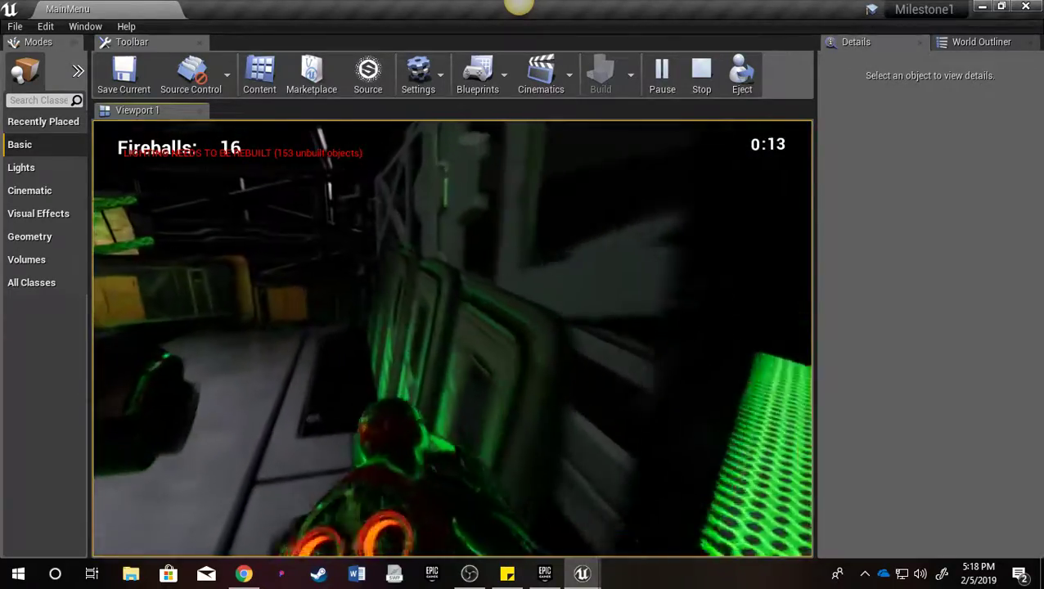
key(w)
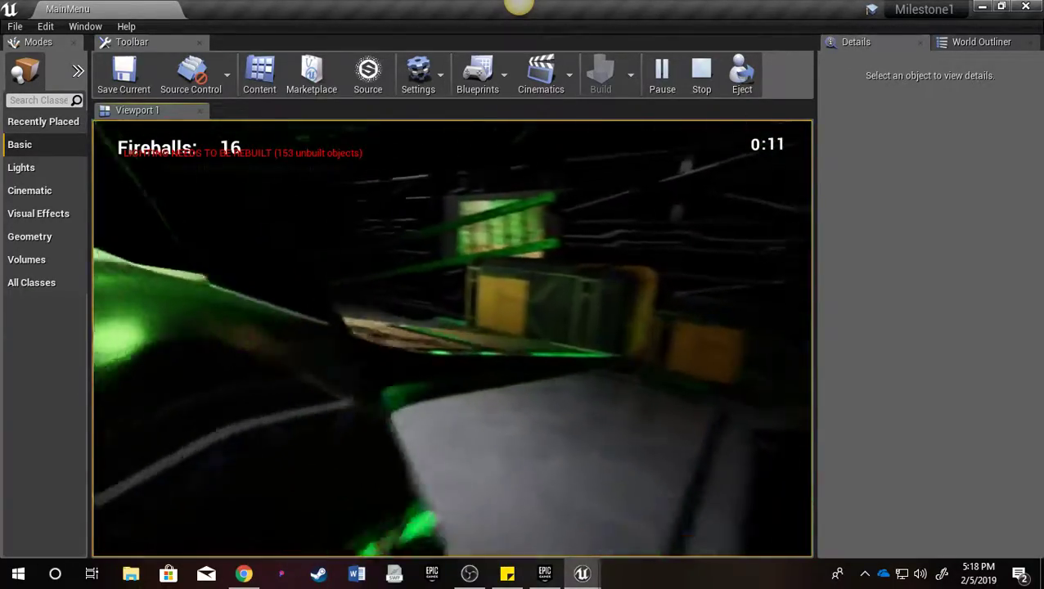
key(s)
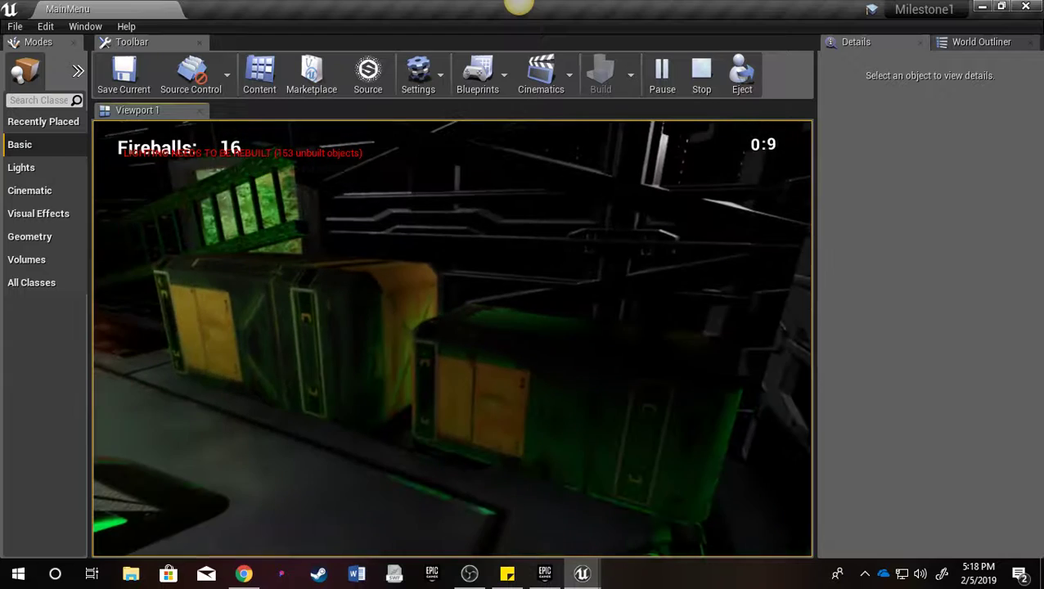
key(w)
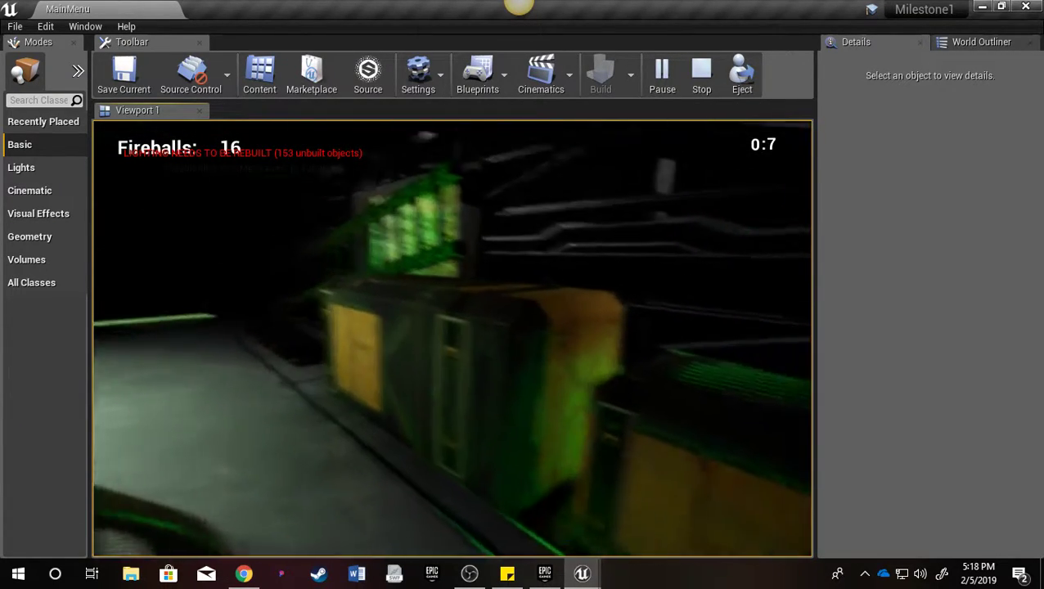
key(w)
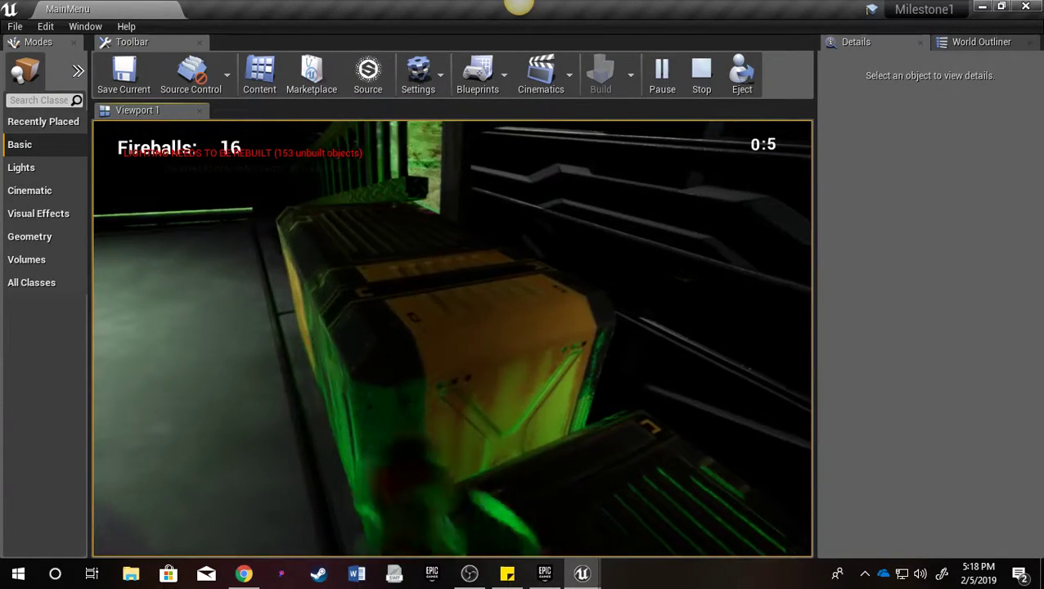
key(w)
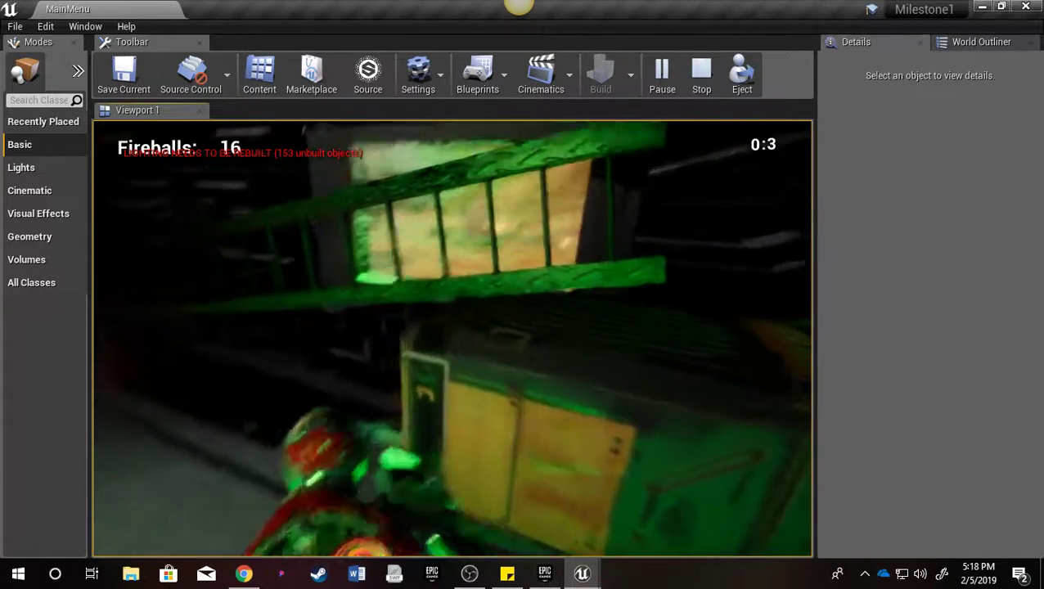
key(w)
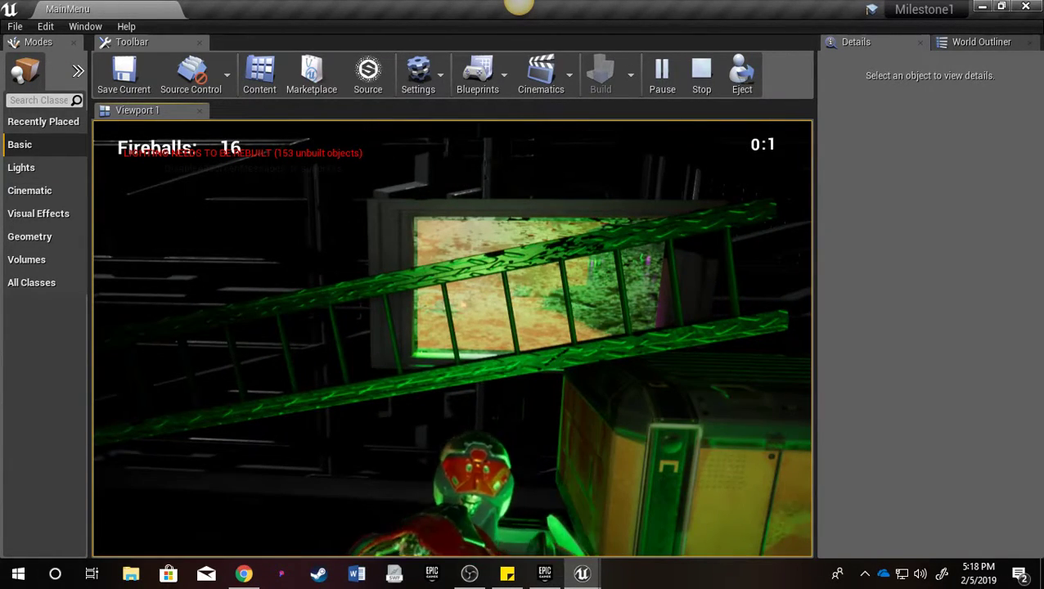